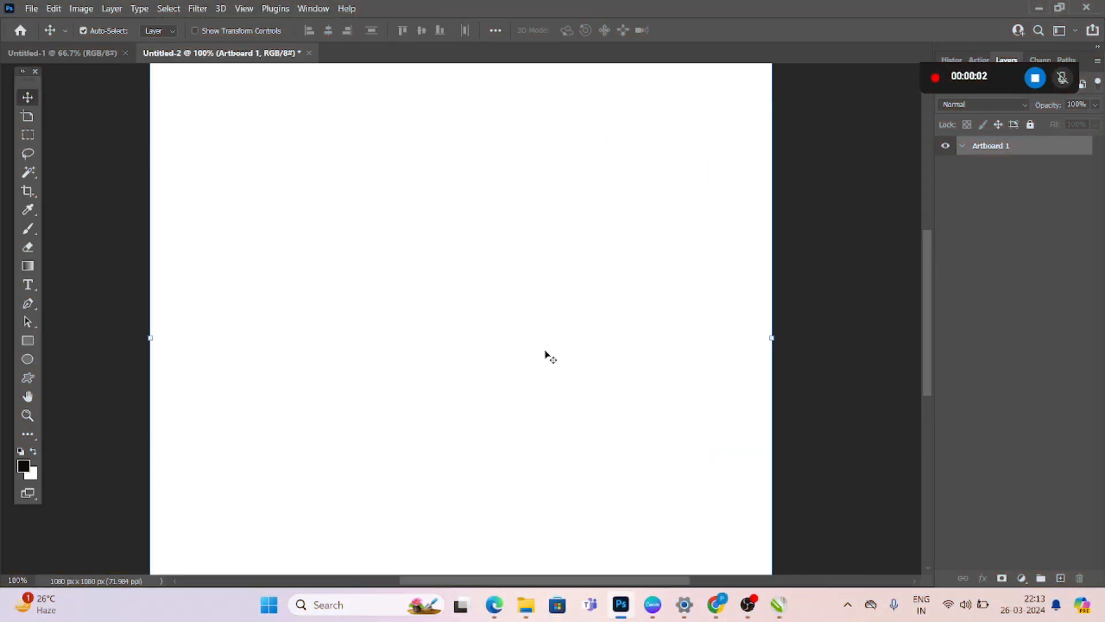
Paste the copied portrait photo into the blank artboard and adjust its placement with Free Transform
{"action": "key", "text": "ctrl+v"}
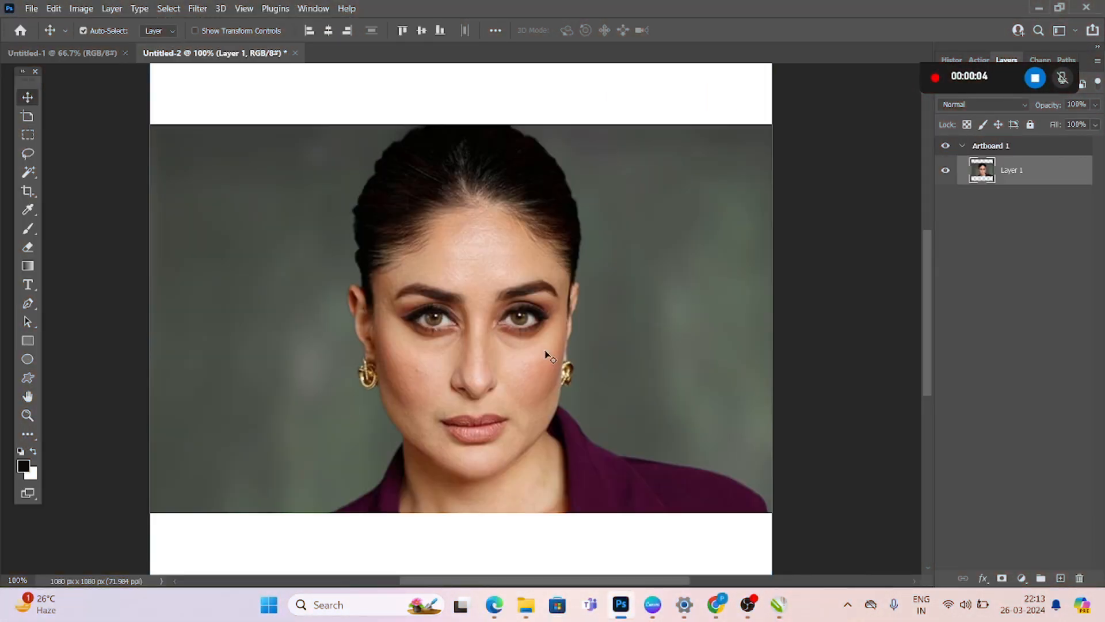
{"action": "left_click_drag", "start_coordinate": [547, 355], "coordinate": [515, 341]}
{"action": "key", "text": "ctrl+t"}
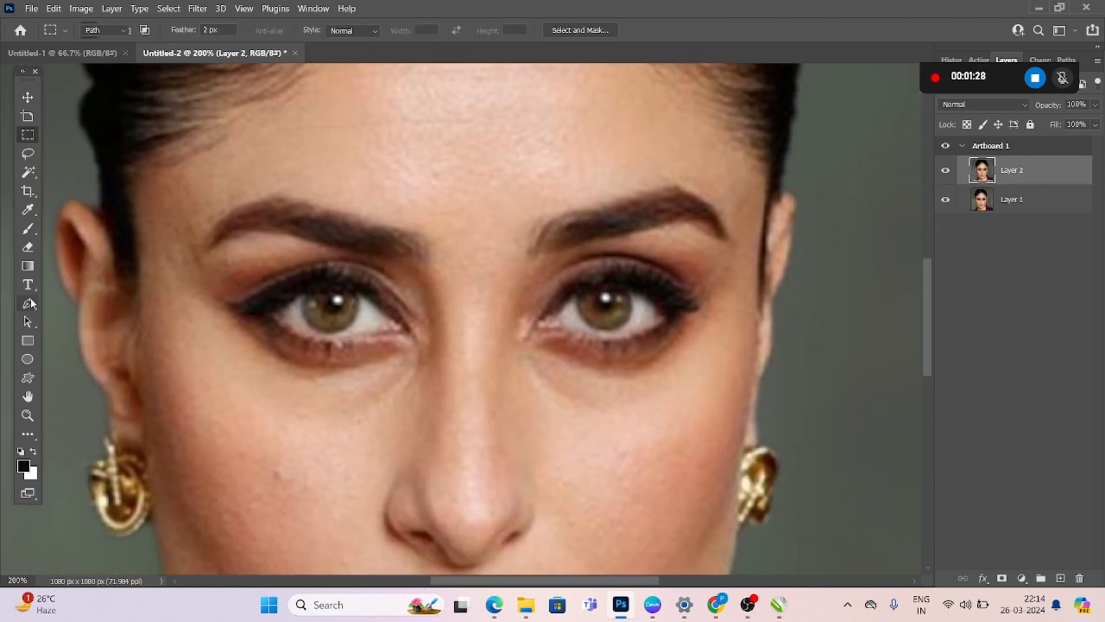
Trace the iris on the image's left side with the Pen tool and convert the closed path into a selection
{"action": "left_click", "coordinate": [28, 304]}
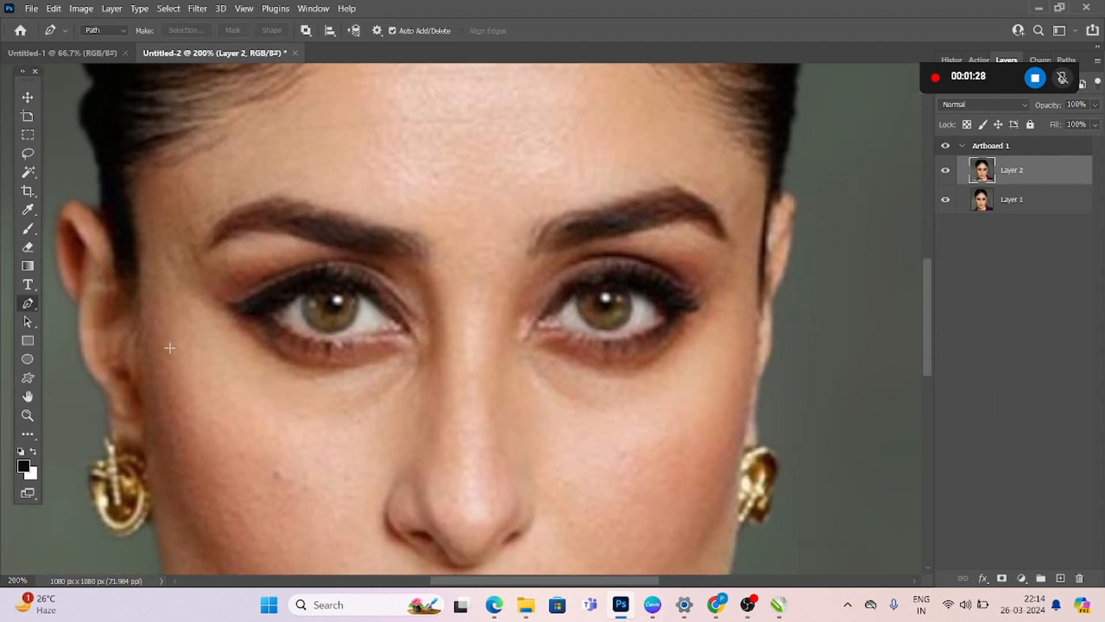
{"action": "left_click", "coordinate": [308, 291]}
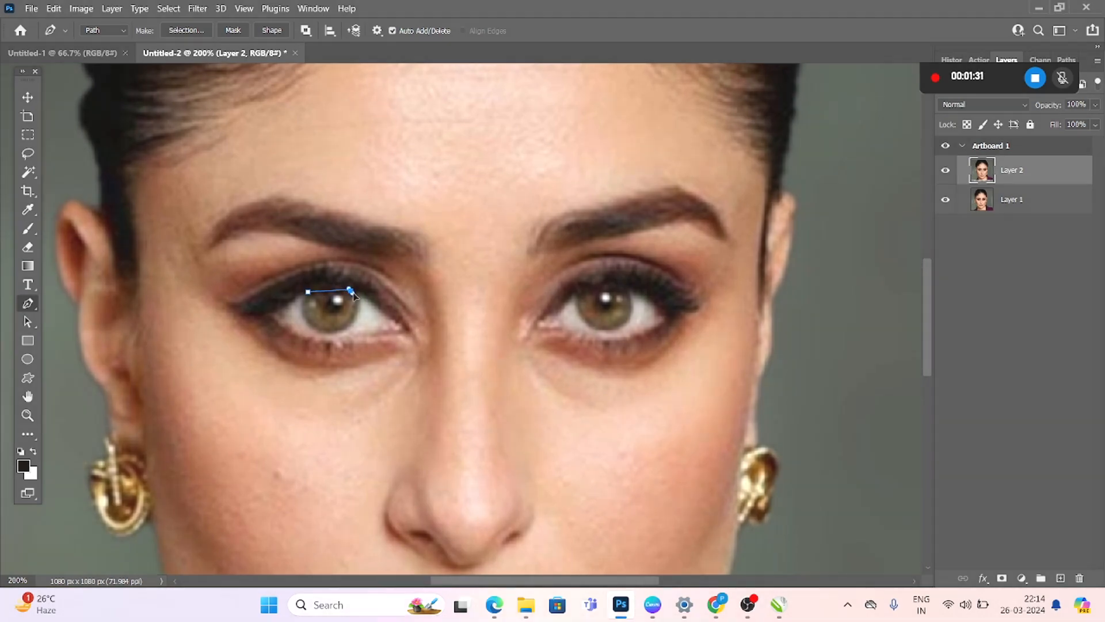
{"action": "left_click_drag", "start_coordinate": [351, 291], "coordinate": [329, 337]}
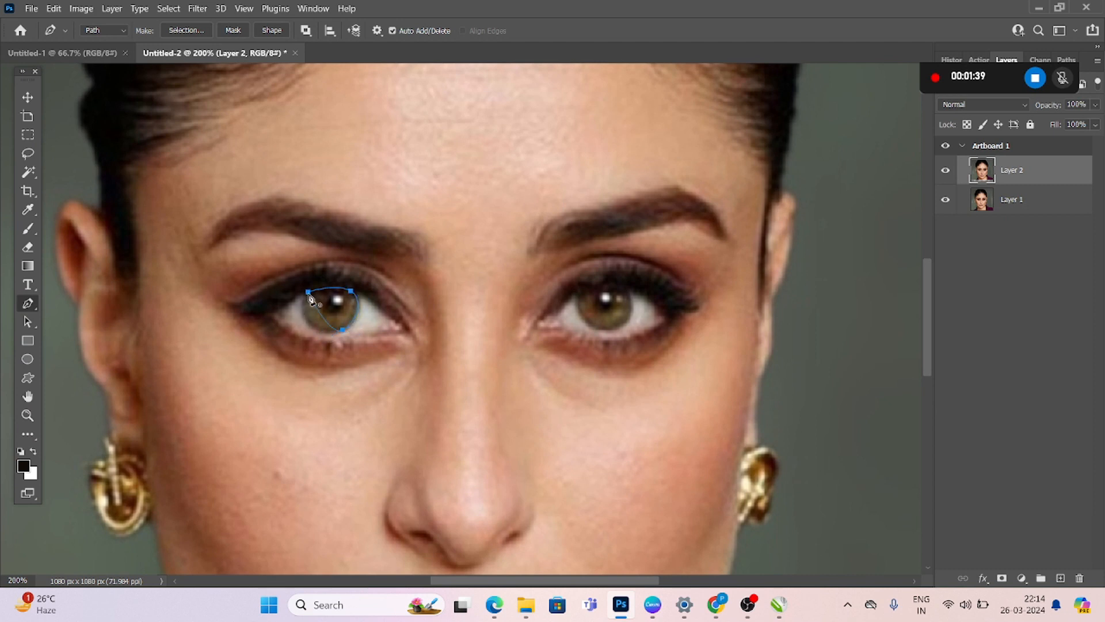
{"action": "left_click_drag", "start_coordinate": [308, 264], "coordinate": [330, 261]}
{"action": "right_click", "coordinate": [309, 297]}
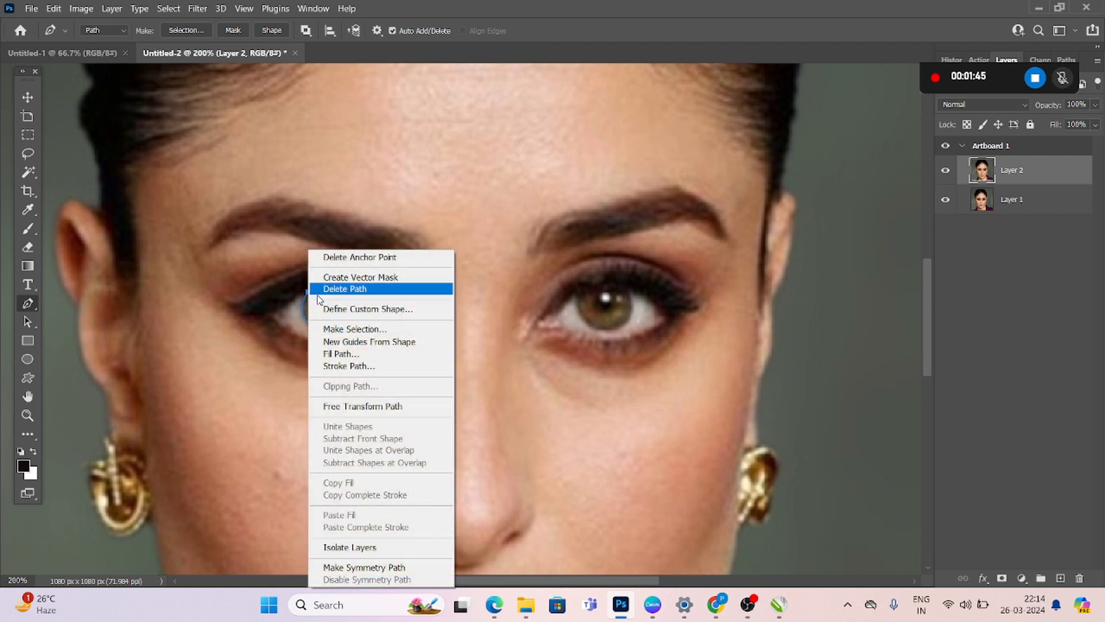
{"action": "left_click", "coordinate": [350, 329]}
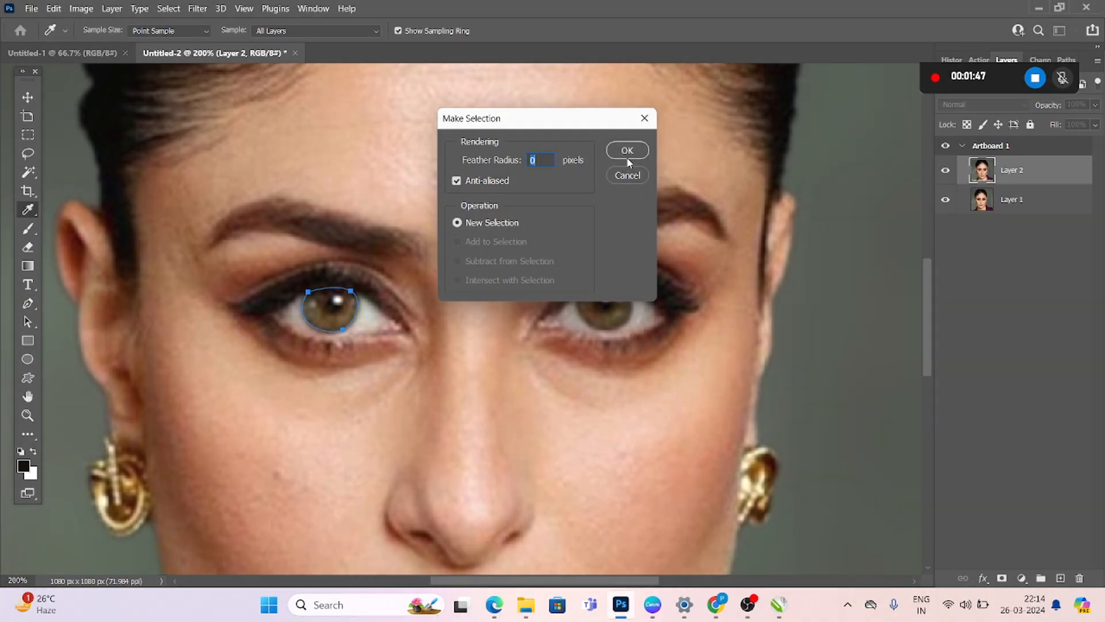
{"action": "left_click", "coordinate": [625, 153]}
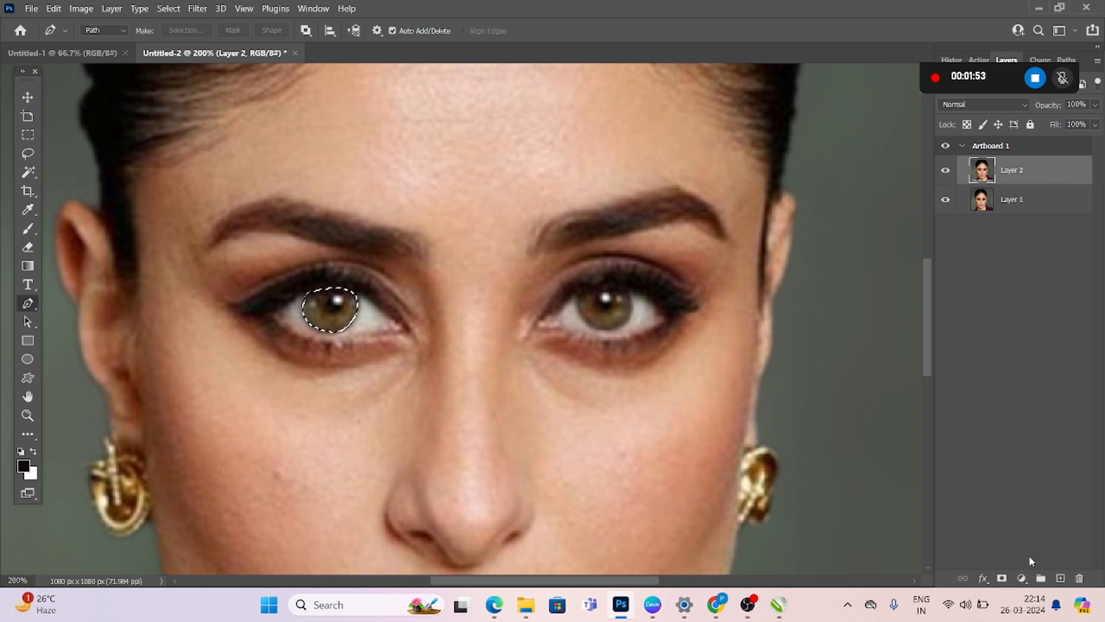
Add a new empty layer, then copy the selected iris from Layer 2 onto its own layer
{"action": "left_click", "coordinate": [1060, 578]}
{"action": "left_click", "coordinate": [1020, 199]}
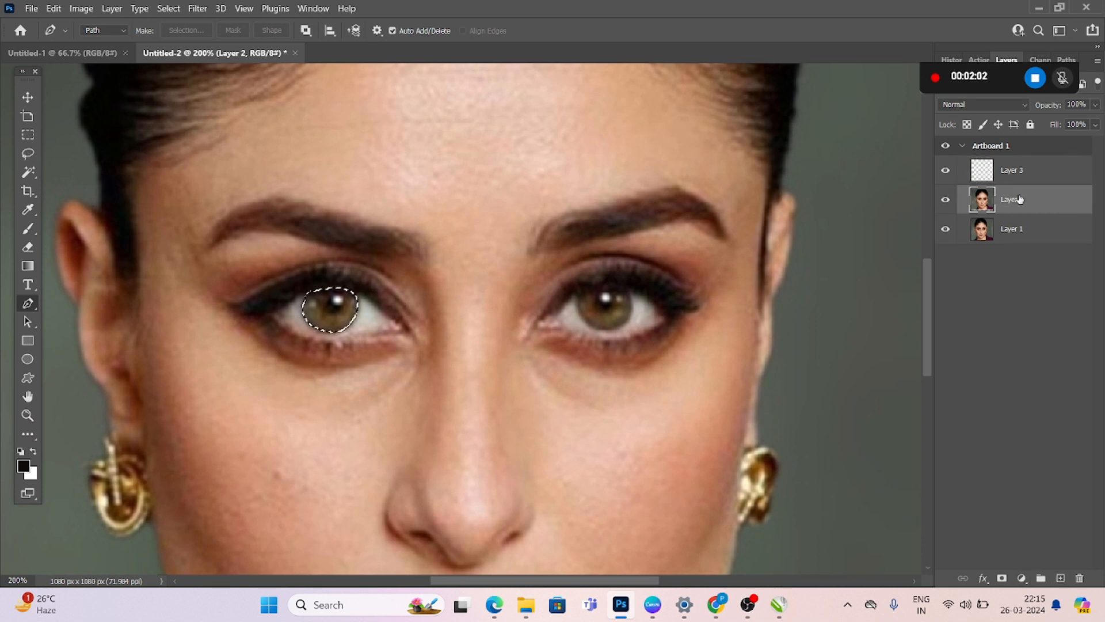
{"action": "key", "text": "ctrl+j"}
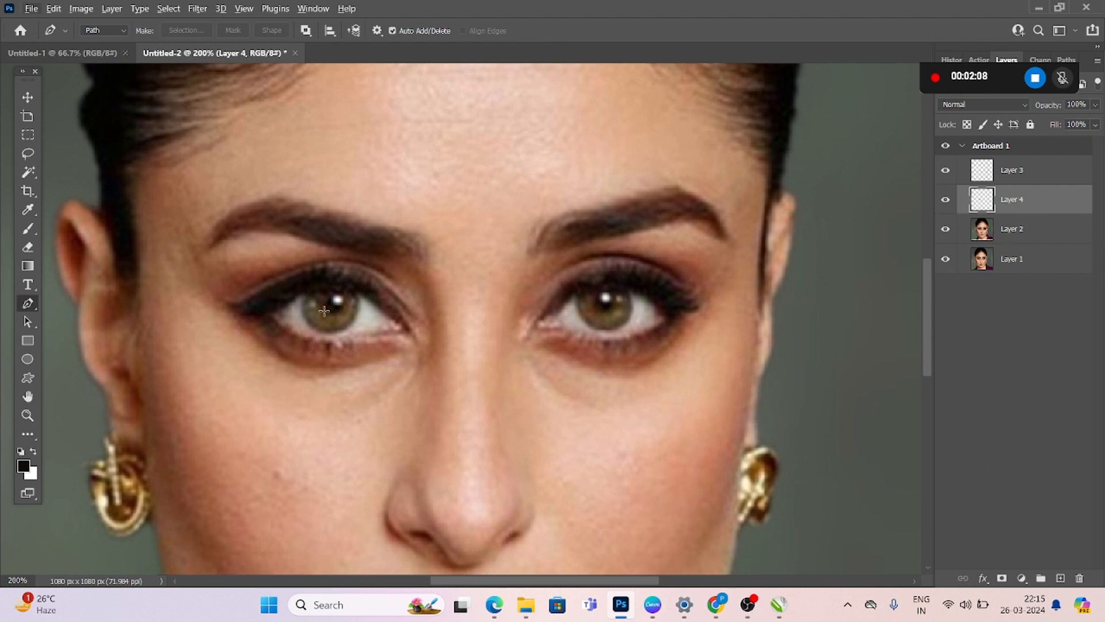
Draw a closed Pen tool path around the iris on the image's right side, working on Layer 2
{"action": "left_click", "coordinate": [1020, 236]}
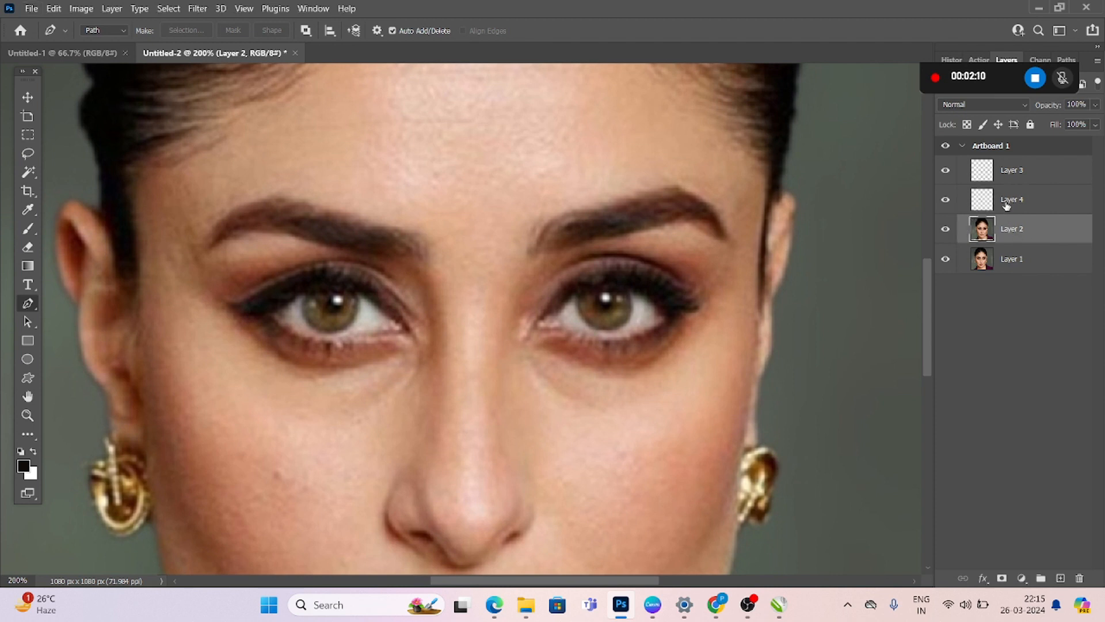
{"action": "left_click", "coordinate": [1007, 206]}
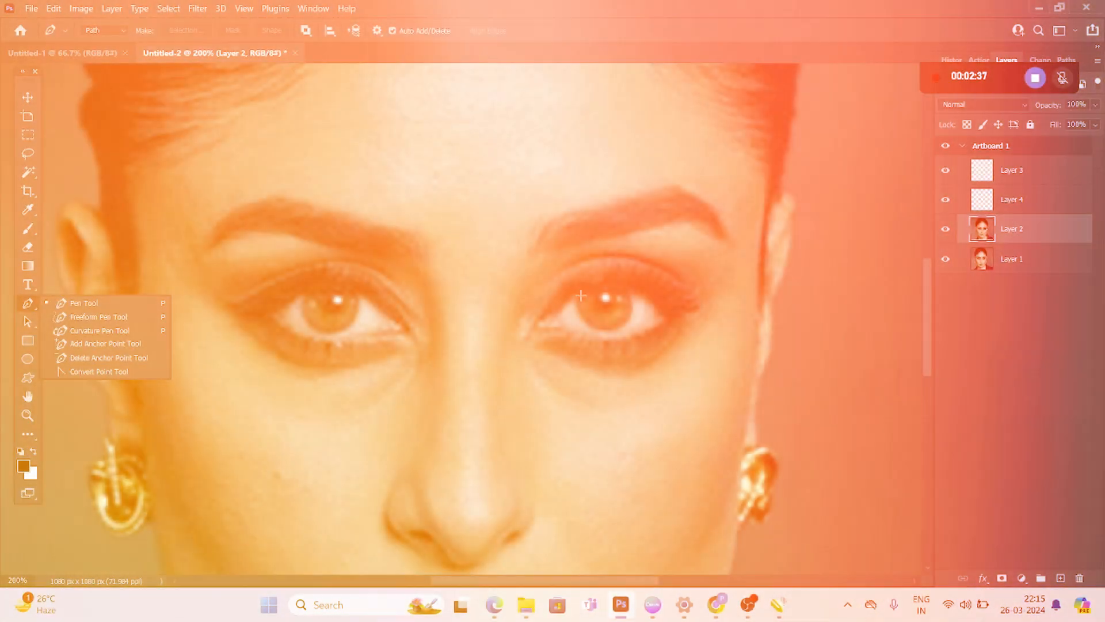
{"action": "left_click", "coordinate": [580, 295]}
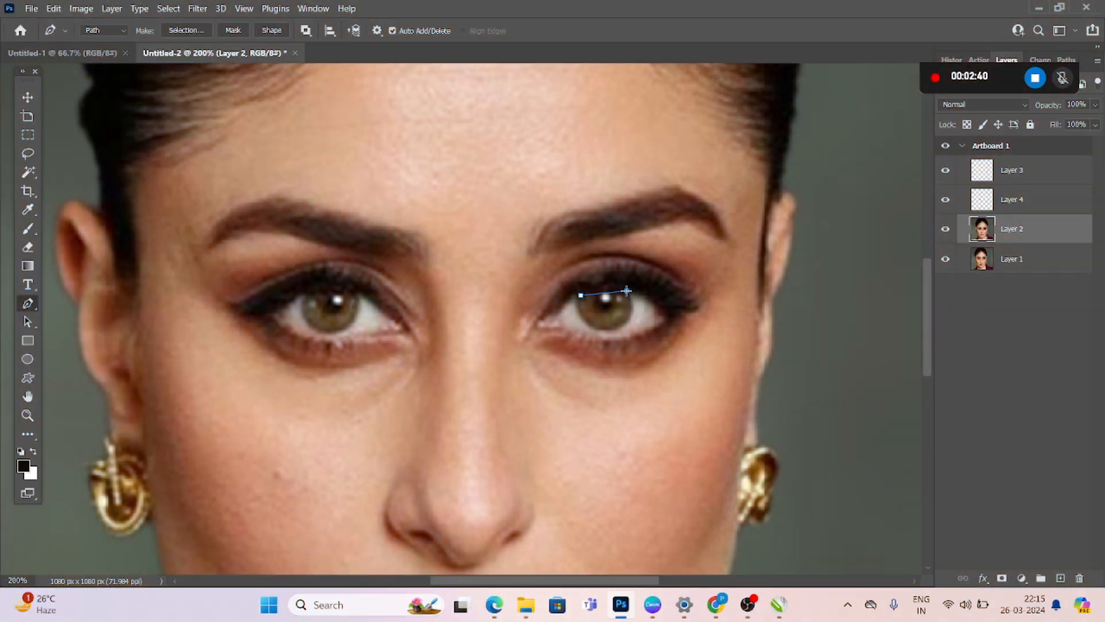
{"action": "left_click_drag", "start_coordinate": [627, 291], "coordinate": [601, 326]}
{"action": "left_click_drag", "start_coordinate": [581, 299], "coordinate": [584, 262]}
{"action": "left_click_drag", "start_coordinate": [581, 302], "coordinate": [579, 263]}
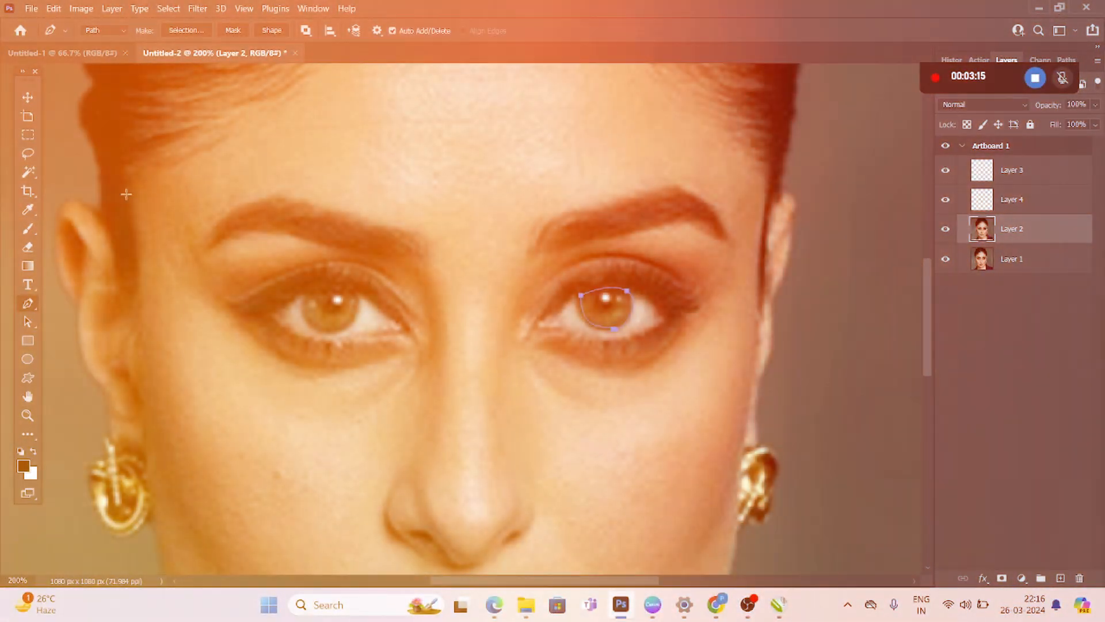
Refine the right-hand iris path with the Curvature Pen Tool, adding points along its lower and upper edges
{"action": "right_click", "coordinate": [23, 308]}
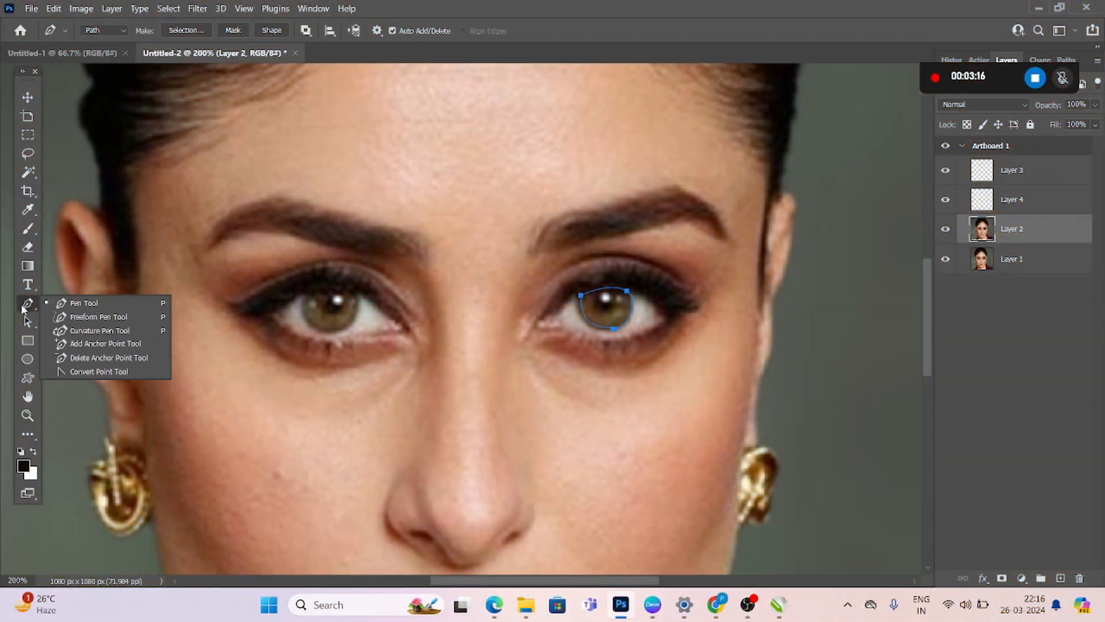
{"action": "left_click", "coordinate": [112, 329]}
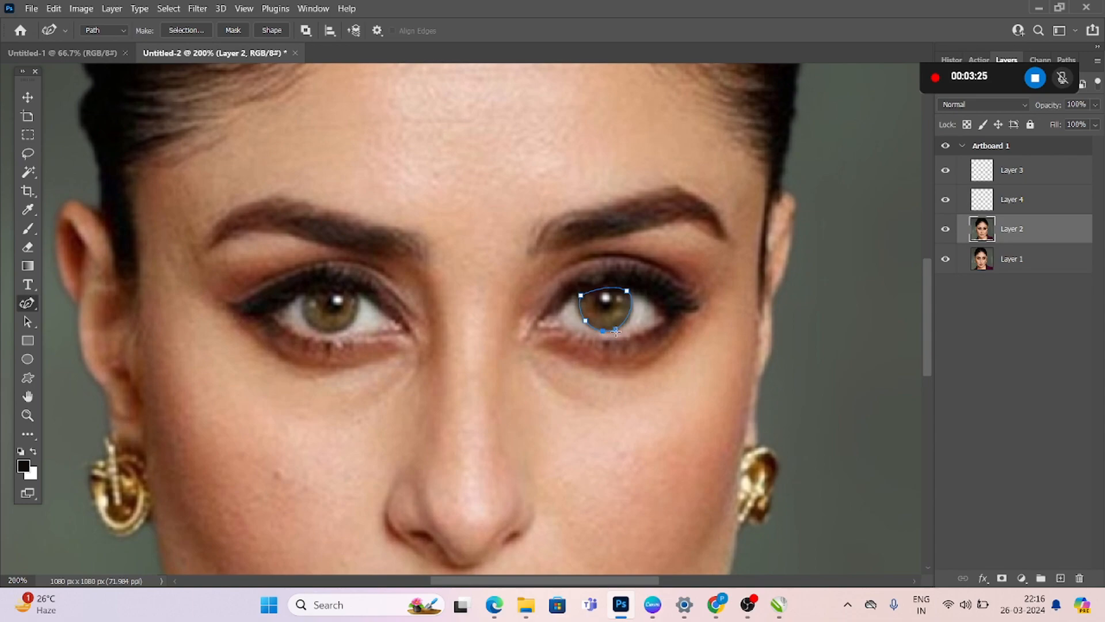
{"action": "left_click", "coordinate": [620, 328]}
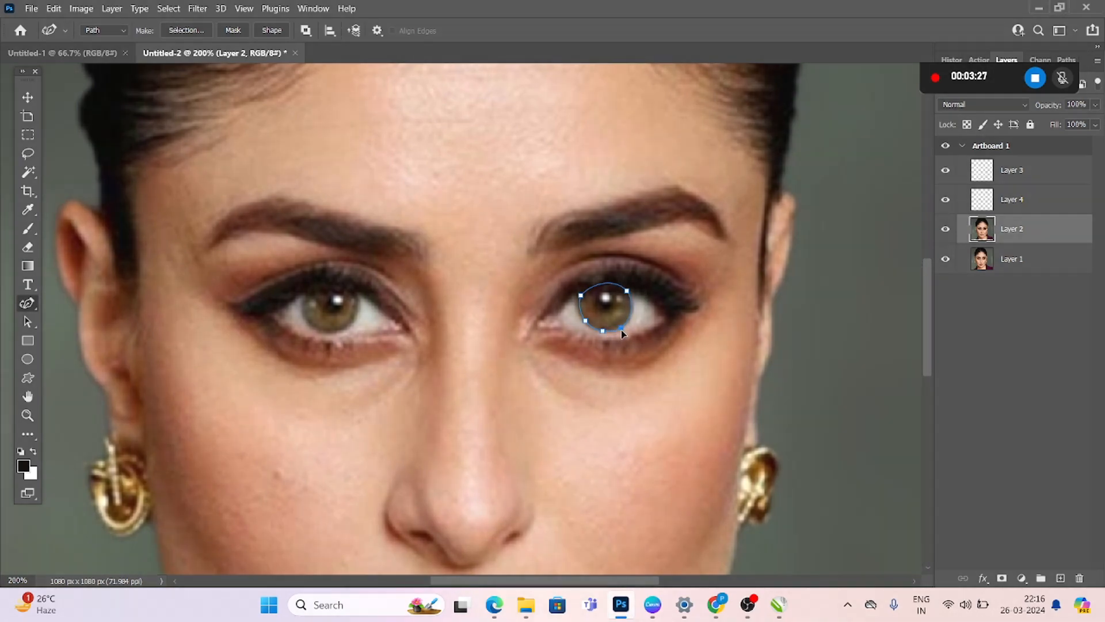
{"action": "left_click", "coordinate": [602, 287]}
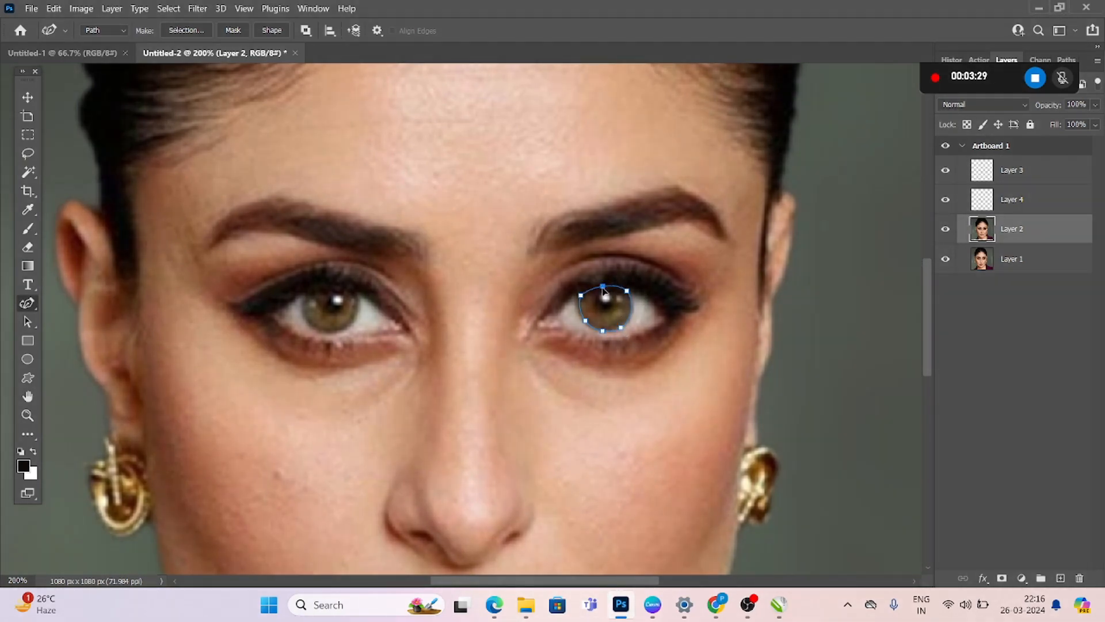
{"action": "left_click_drag", "start_coordinate": [602, 288], "coordinate": [604, 289]}
Convert the iris path into a new anti-aliased selection with feather radius 0 and copy that iris onto its own layer
{"action": "right_click", "coordinate": [602, 285]}
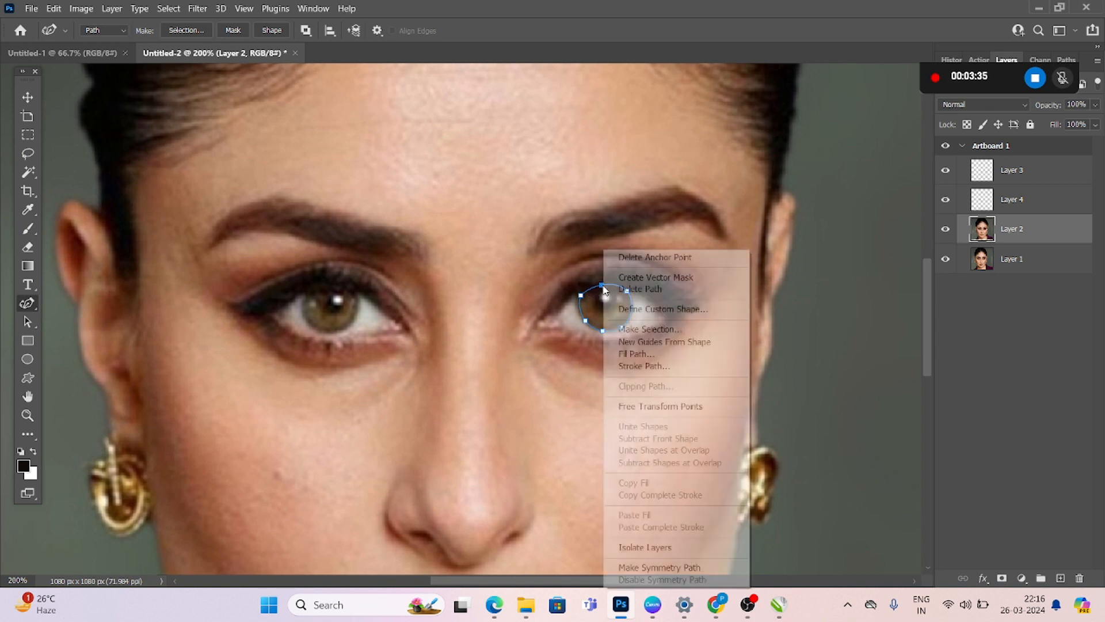
{"action": "left_click", "coordinate": [640, 332]}
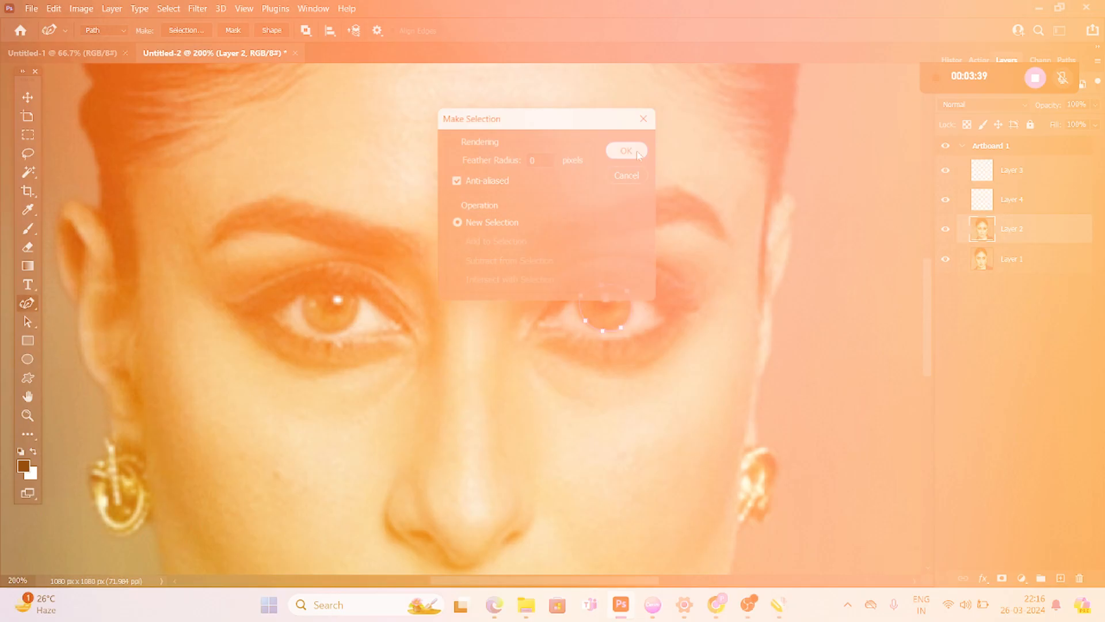
{"action": "left_click", "coordinate": [626, 150]}
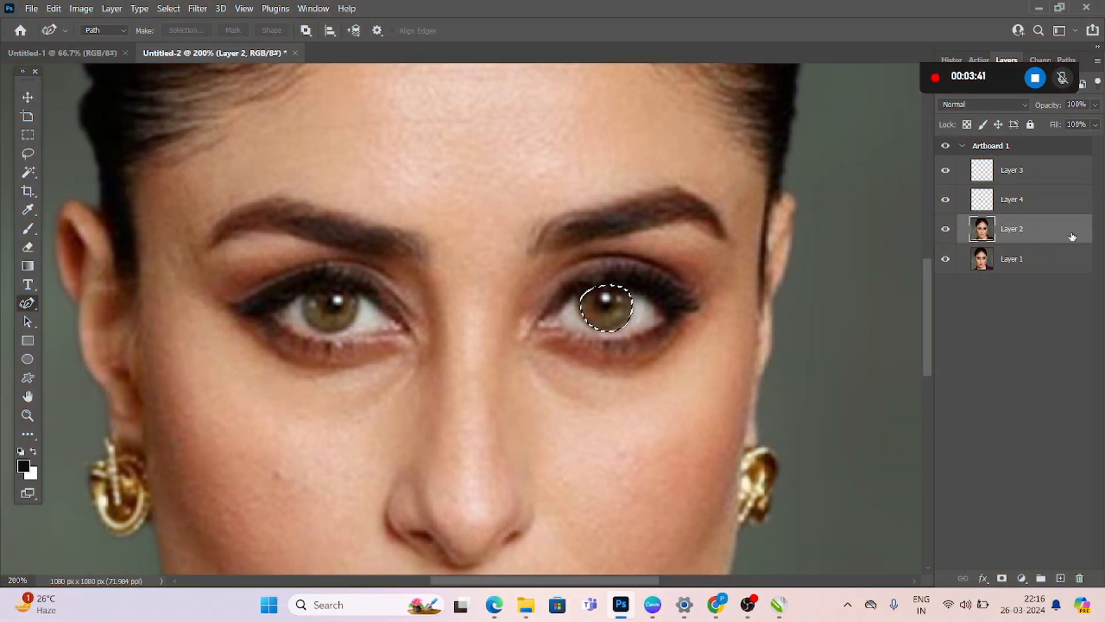
{"action": "left_click", "coordinate": [1050, 206]}
{"action": "key", "text": "ctrl+j"}
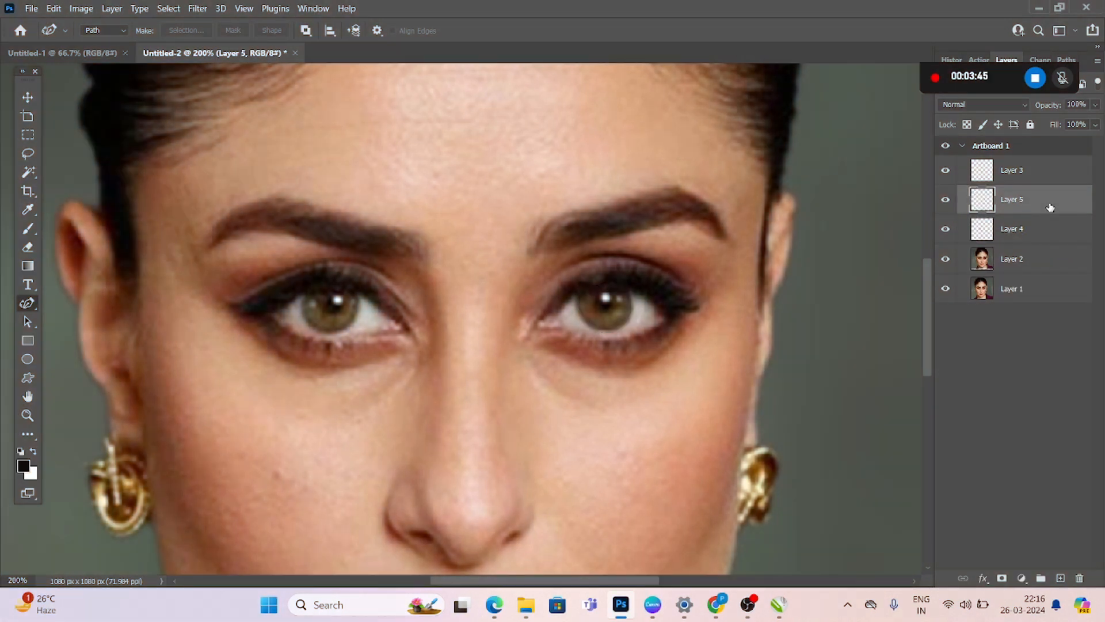
Recolor the iris on Layer 4 blue using Hue/Saturation with hue +180, saturation +46 and lightness -8
{"action": "left_click", "coordinate": [1040, 229], "text": "shift"}
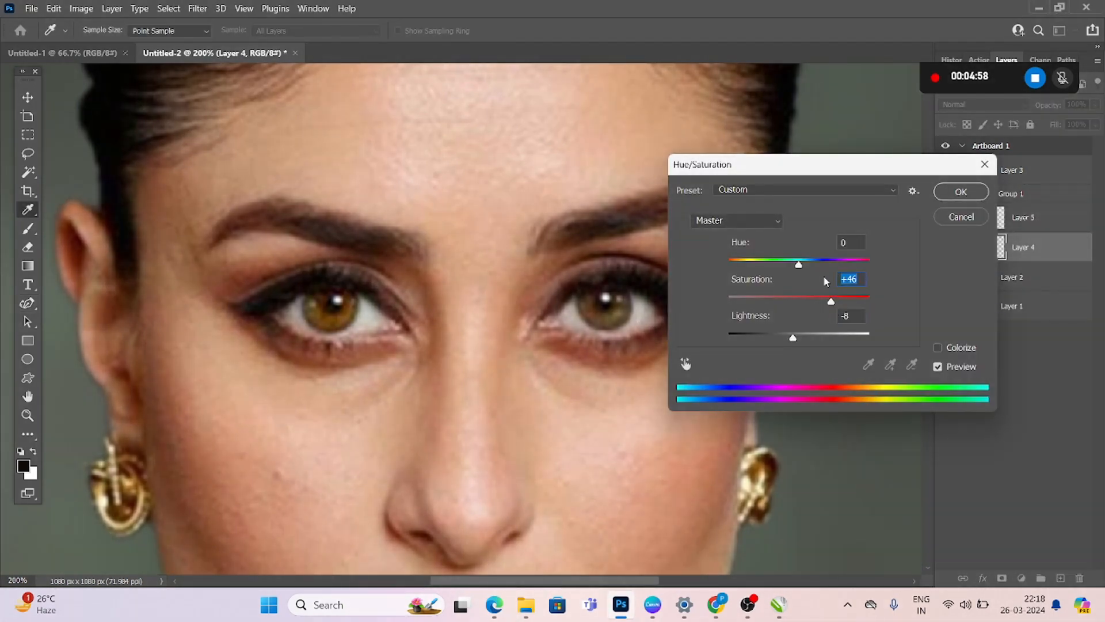
{"action": "left_click_drag", "start_coordinate": [801, 263], "coordinate": [971, 245]}
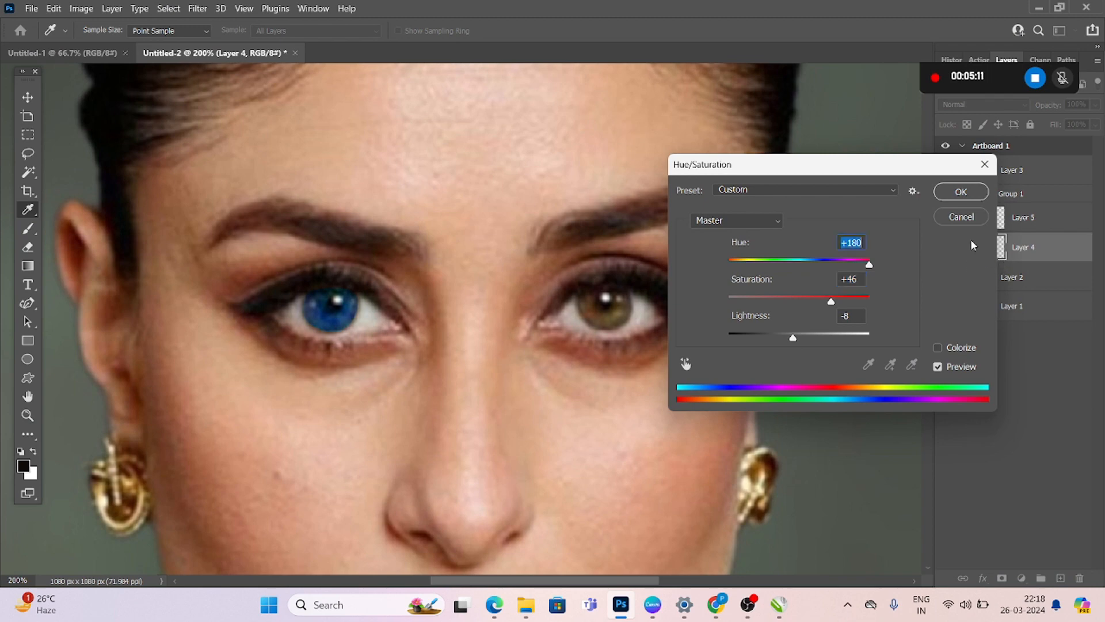
{"action": "left_click", "coordinate": [959, 197]}
Recolor the iris on Layer 5 blue by applying Hue/Saturation with hue +180
{"action": "left_click", "coordinate": [1036, 224]}
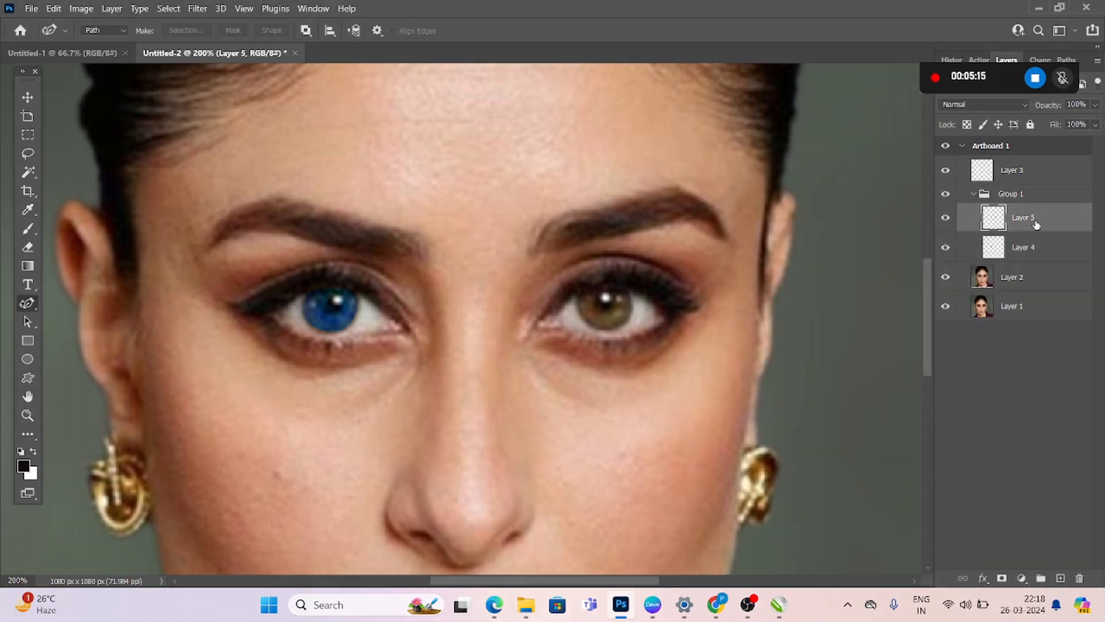
{"action": "right_click", "coordinate": [1036, 223]}
{"action": "key", "text": "Escape"}
{"action": "key", "text": "ctrl+u"}
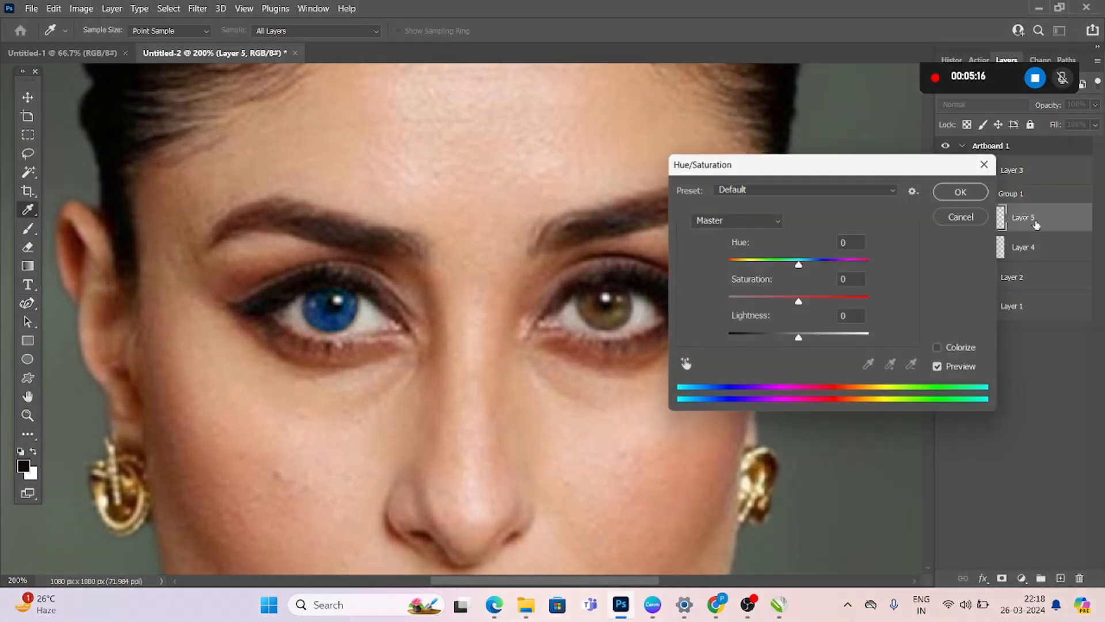
{"action": "key", "text": "Up"}
{"action": "key", "text": "Up"}
{"action": "key", "text": "Up"}
{"action": "left_click_drag", "start_coordinate": [827, 264], "coordinate": [871, 266]}
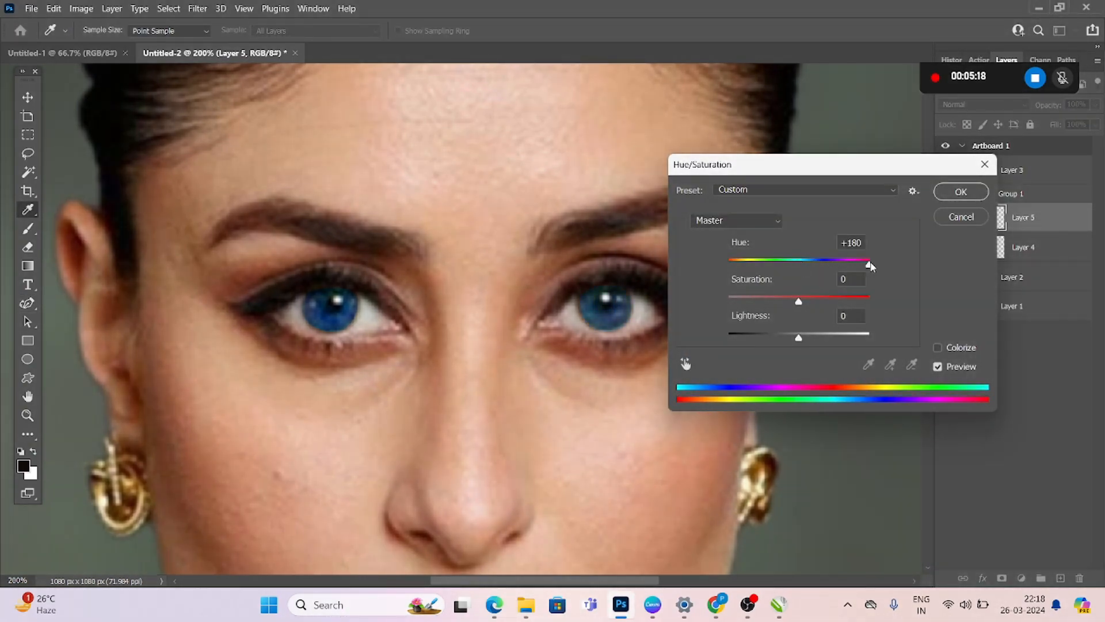
{"action": "left_click", "coordinate": [961, 192]}
{"action": "key", "text": "p"}
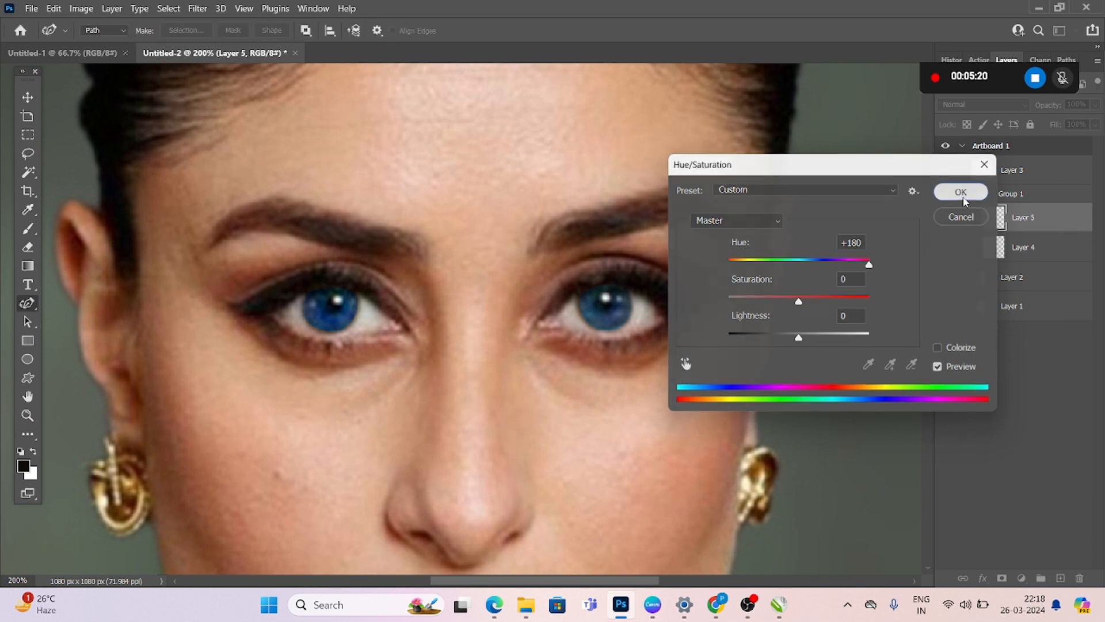
Set the blend mode of both iris layers, Layer 5 and Layer 4, to Color
{"action": "left_click", "coordinate": [1026, 104]}
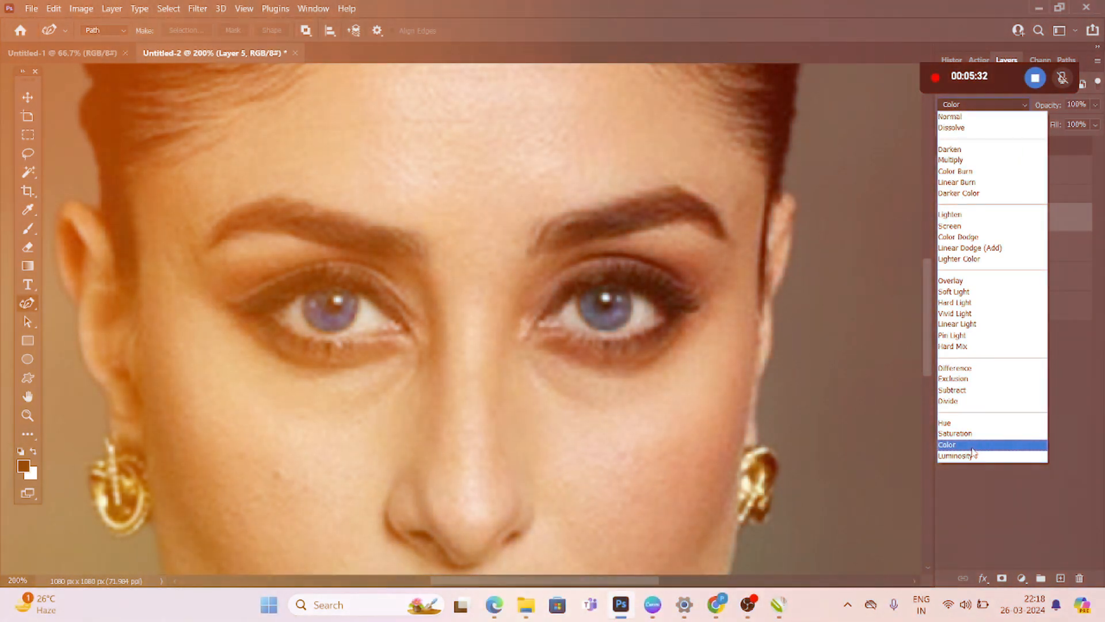
{"action": "left_click", "coordinate": [972, 446]}
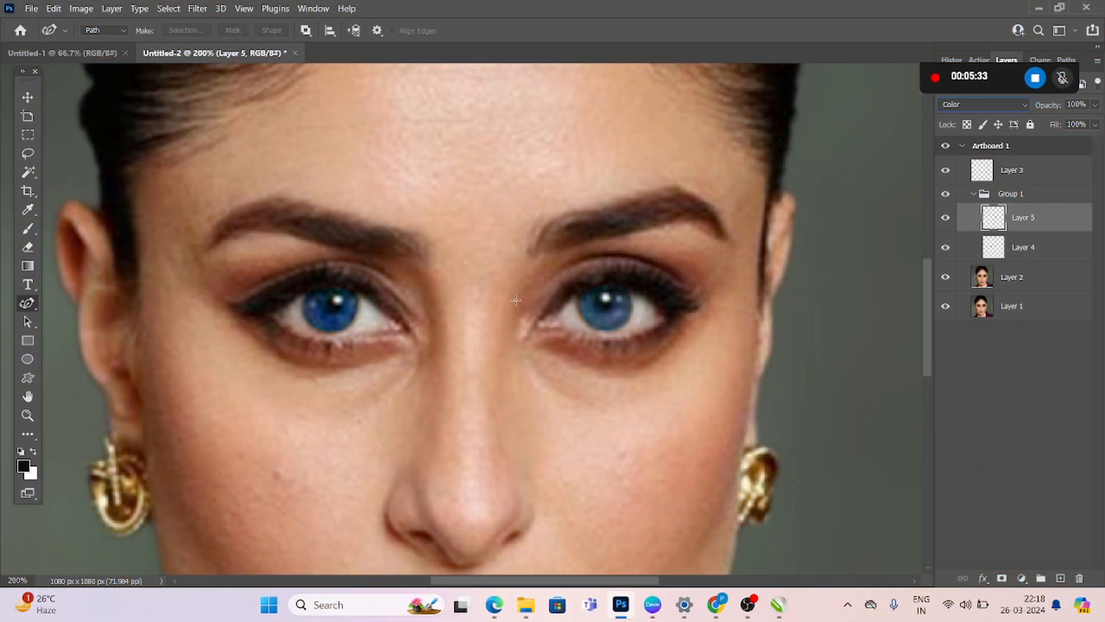
{"action": "left_click", "coordinate": [1011, 252]}
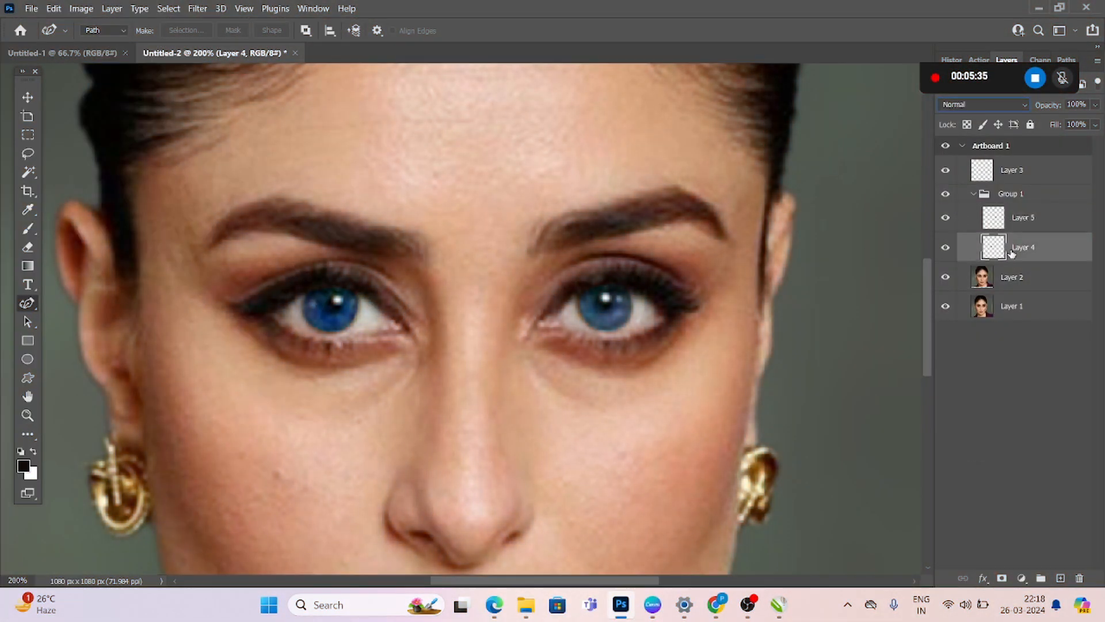
{"action": "right_click", "coordinate": [1012, 252]}
{"action": "left_click", "coordinate": [1011, 252]}
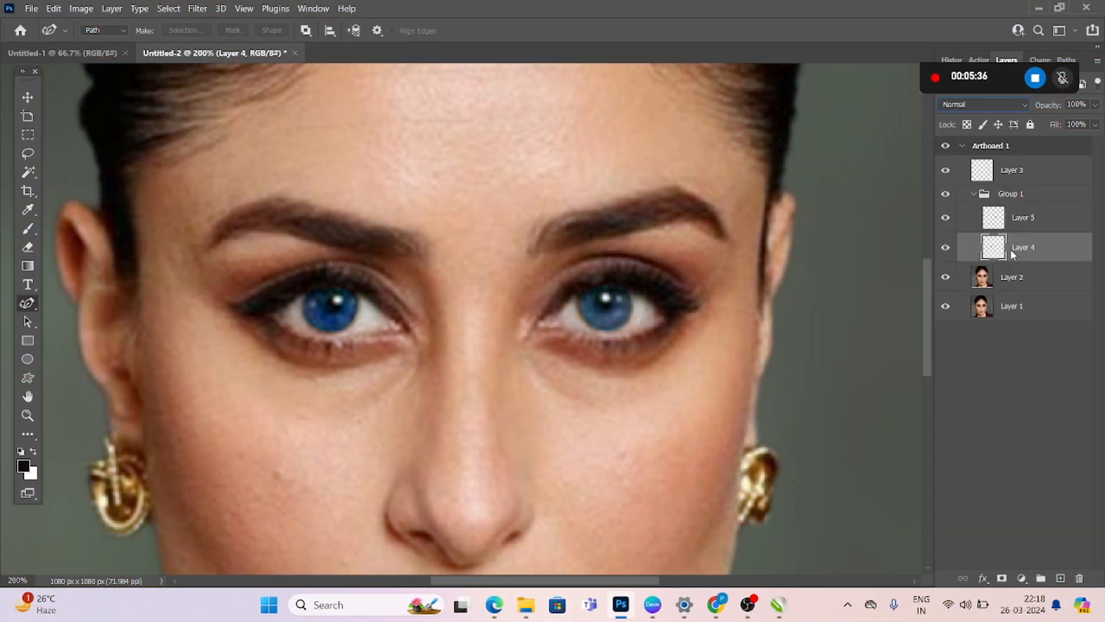
{"action": "left_click", "coordinate": [1020, 105]}
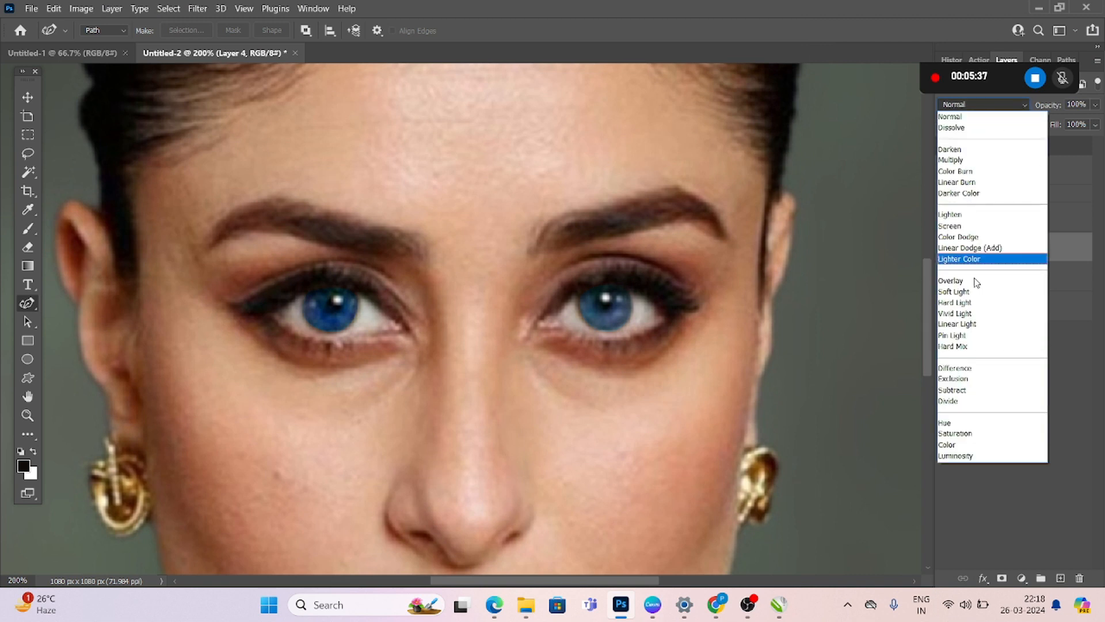
{"action": "left_click", "coordinate": [961, 445]}
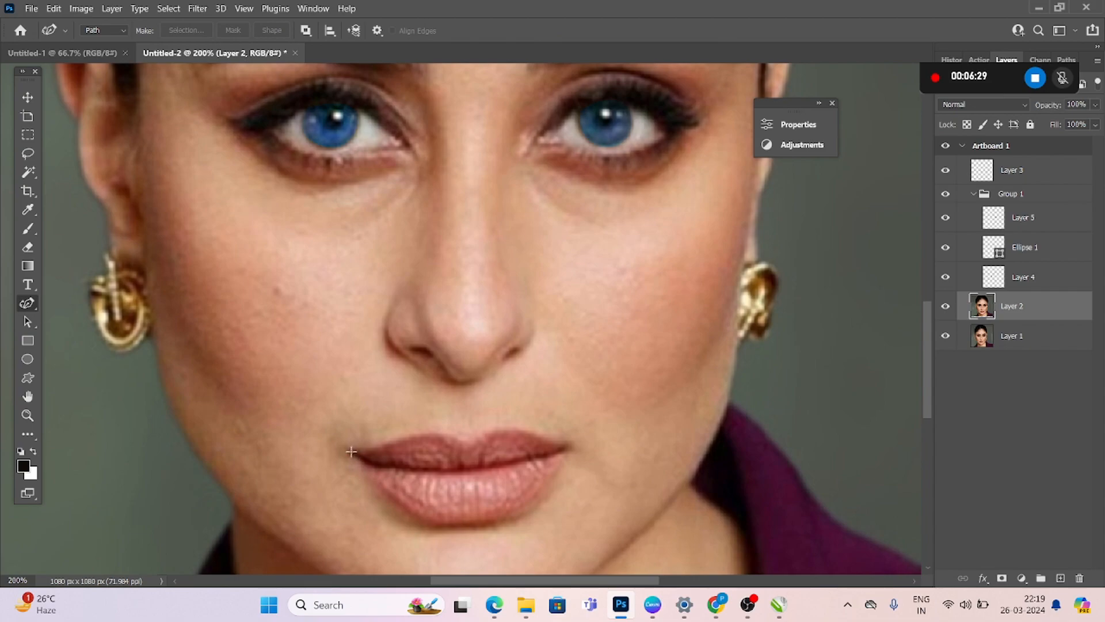
Draw a rough closed path around the lips with the Curvature Pen tool on Layer 2
{"action": "left_click", "coordinate": [351, 451]}
{"action": "left_click", "coordinate": [464, 443]}
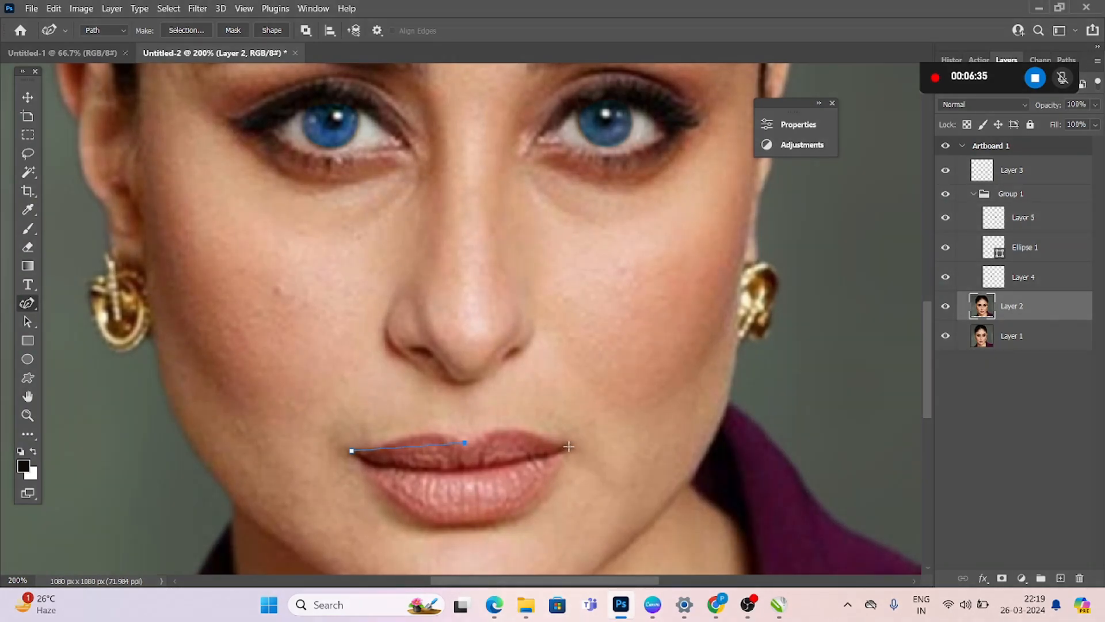
{"action": "left_click", "coordinate": [569, 446]}
{"action": "left_click", "coordinate": [502, 522]}
{"action": "left_click", "coordinate": [351, 452]}
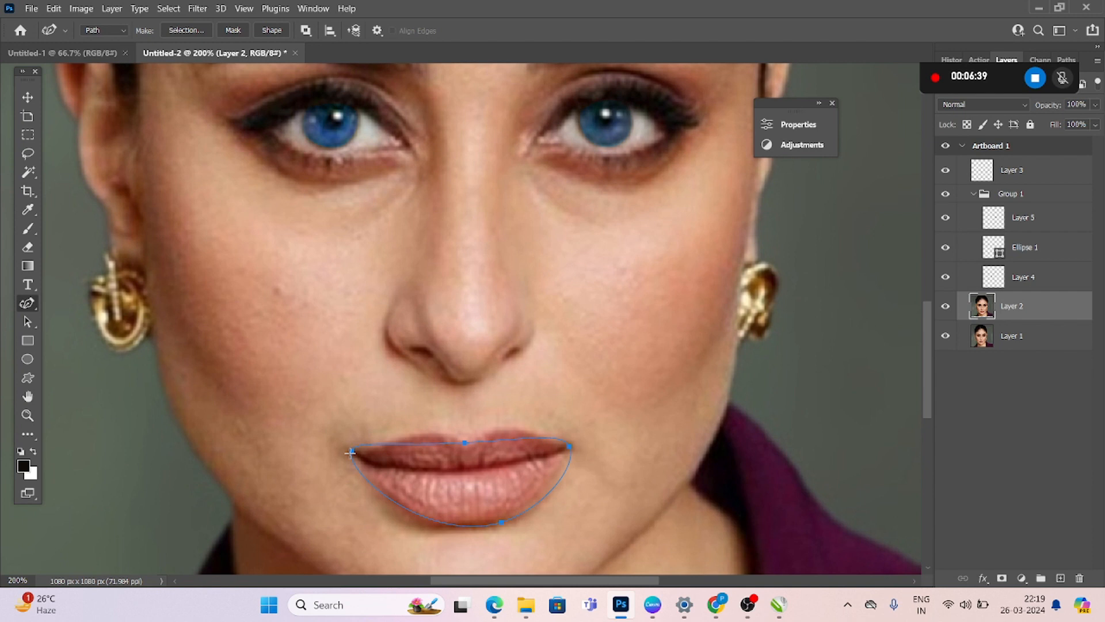
Refine the lip path by moving and adding anchor points until it follows the upper and lower lip contours
{"action": "left_click_drag", "start_coordinate": [386, 496], "coordinate": [397, 495]}
{"action": "mouse_move", "coordinate": [499, 521]}
{"action": "left_mouse_down"}
{"action": "mouse_move", "coordinate": [432, 526]}
{"action": "mouse_move", "coordinate": [524, 507]}
{"action": "mouse_move", "coordinate": [485, 522]}
{"action": "left_mouse_up"}
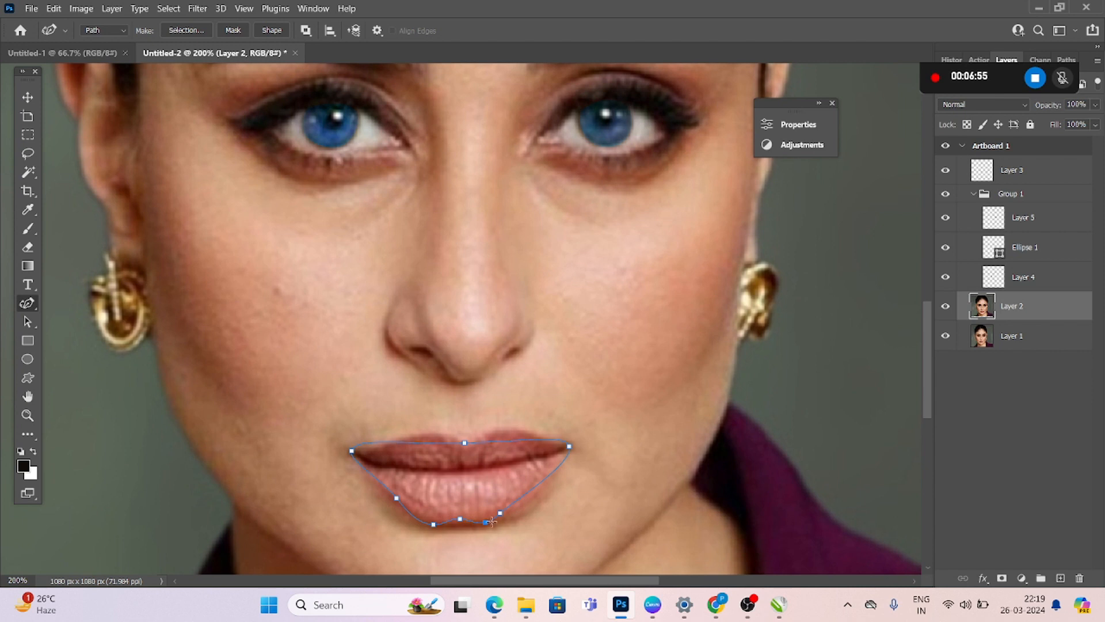
{"action": "left_click_drag", "start_coordinate": [502, 513], "coordinate": [515, 509]}
{"action": "left_click_drag", "start_coordinate": [570, 445], "coordinate": [526, 432]}
{"action": "left_click_drag", "start_coordinate": [441, 451], "coordinate": [391, 440]}
{"action": "left_click", "coordinate": [405, 438]}
{"action": "left_click", "coordinate": [369, 445]}
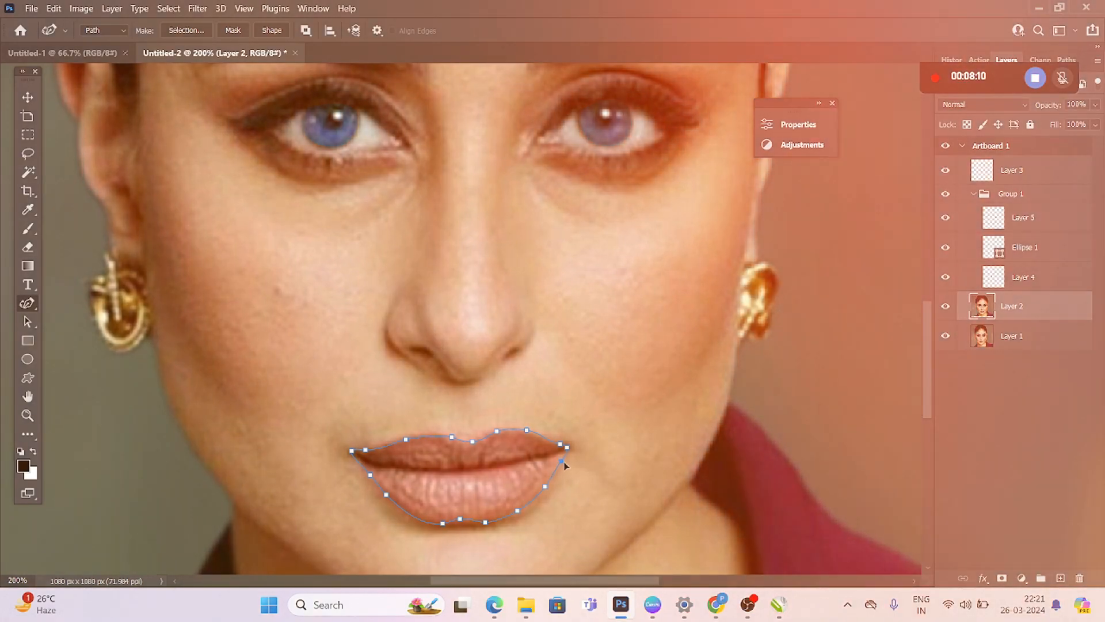
Convert the lip path into a selection and copy the lips from Layer 2 onto their own layer
{"action": "right_click", "coordinate": [564, 465]}
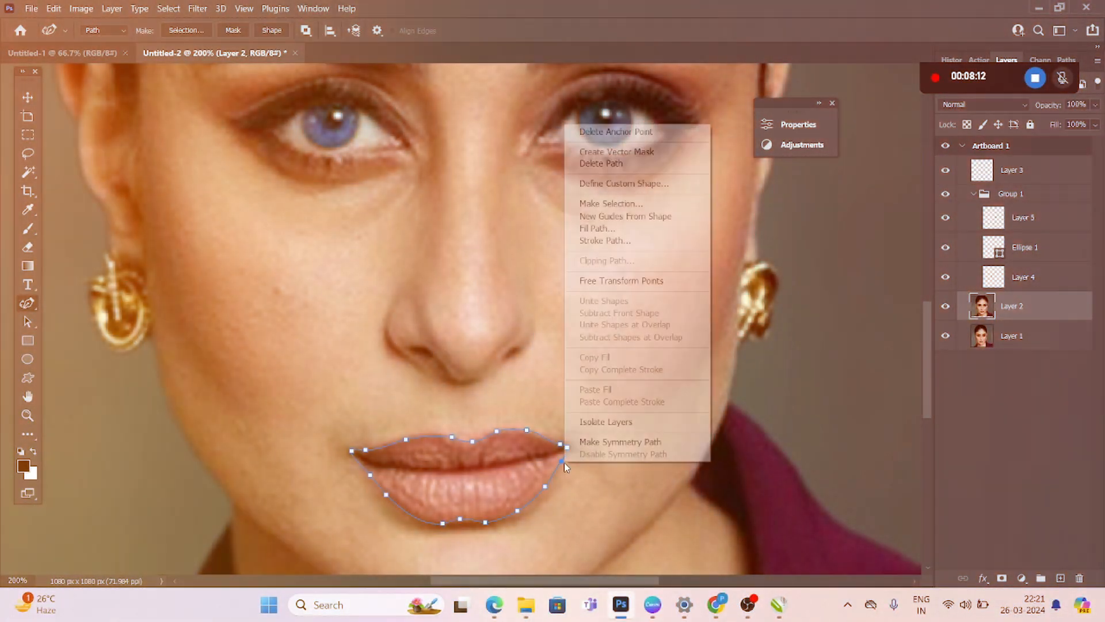
{"action": "left_click", "coordinate": [612, 204]}
{"action": "left_click", "coordinate": [627, 151]}
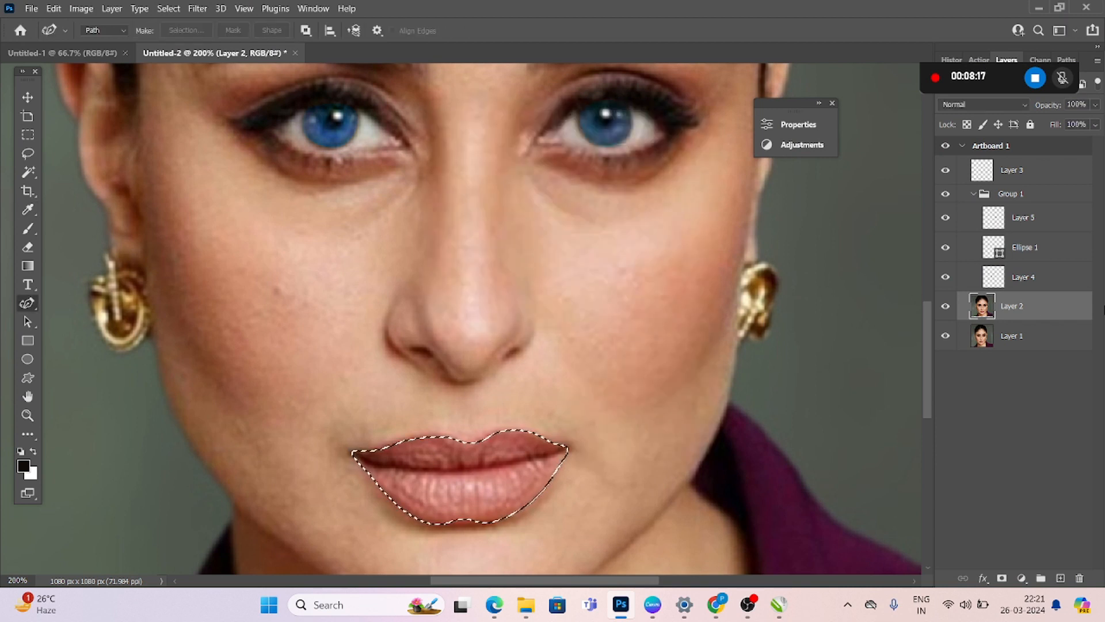
{"action": "key", "text": "ctrl+u"}
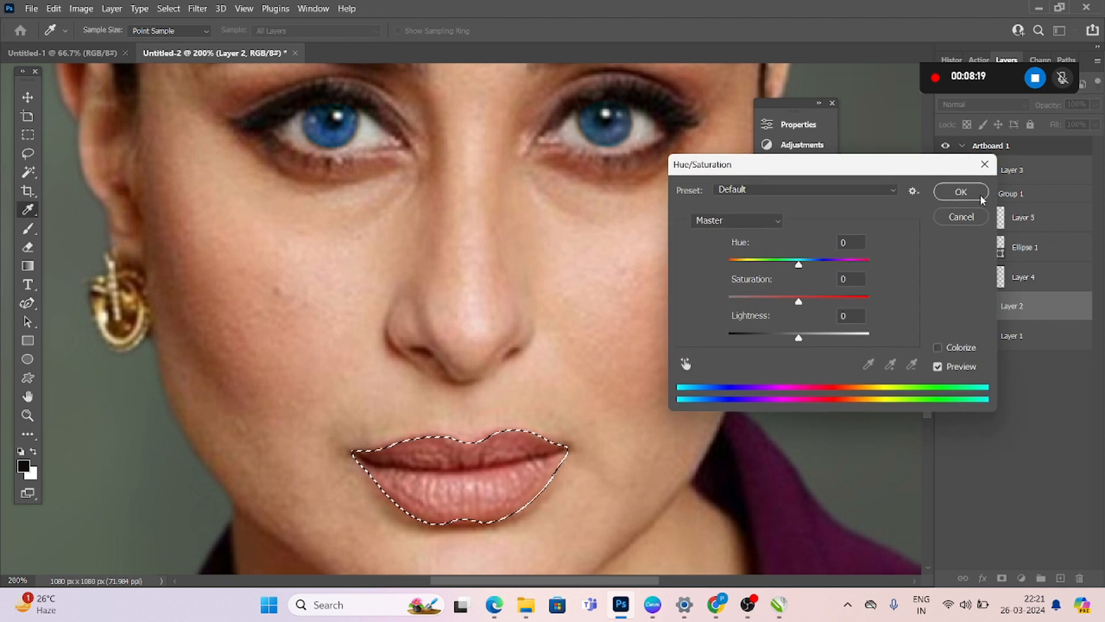
{"action": "left_click", "coordinate": [953, 219]}
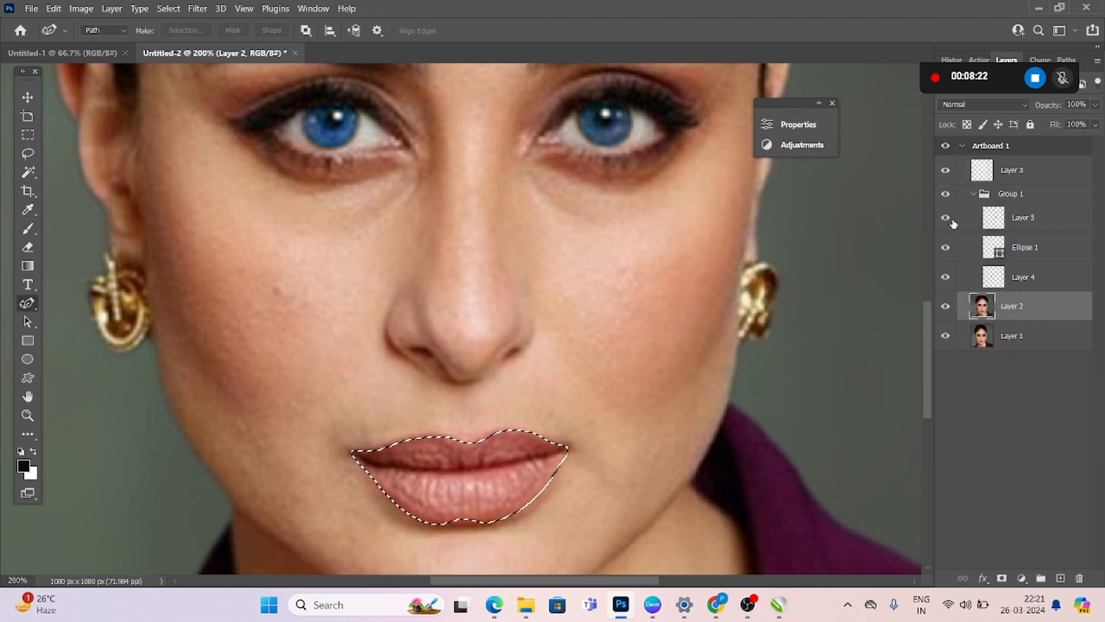
{"action": "key", "text": "ctrl+j"}
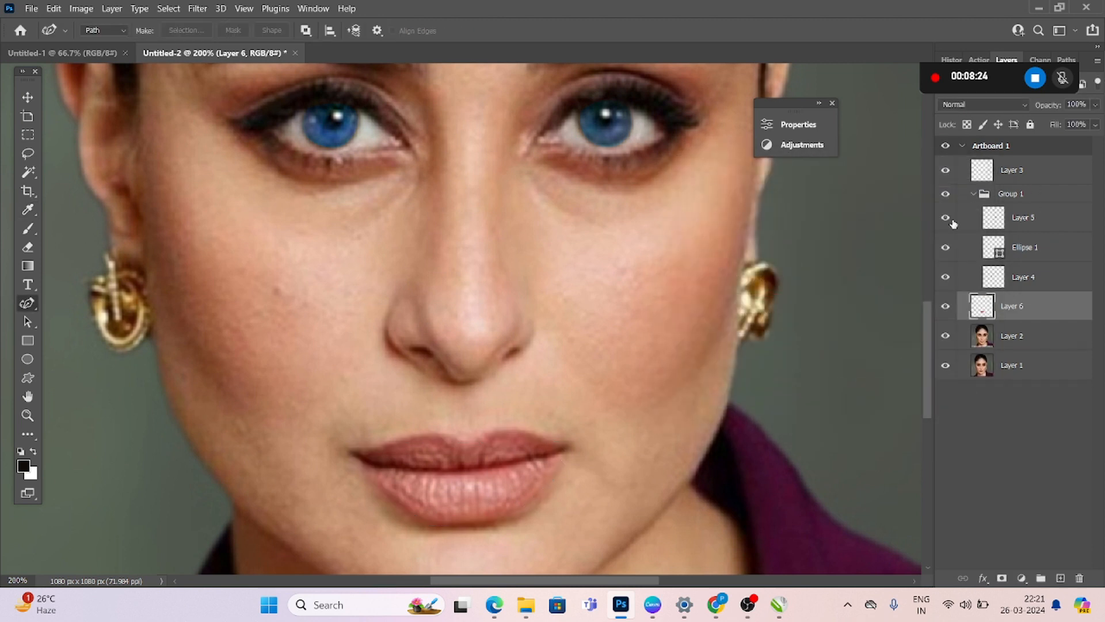
Adjust the color of the copied lips with Hue/Saturation, setting hue to -2 and lightness to -2
{"action": "key", "text": "ctrl+u"}
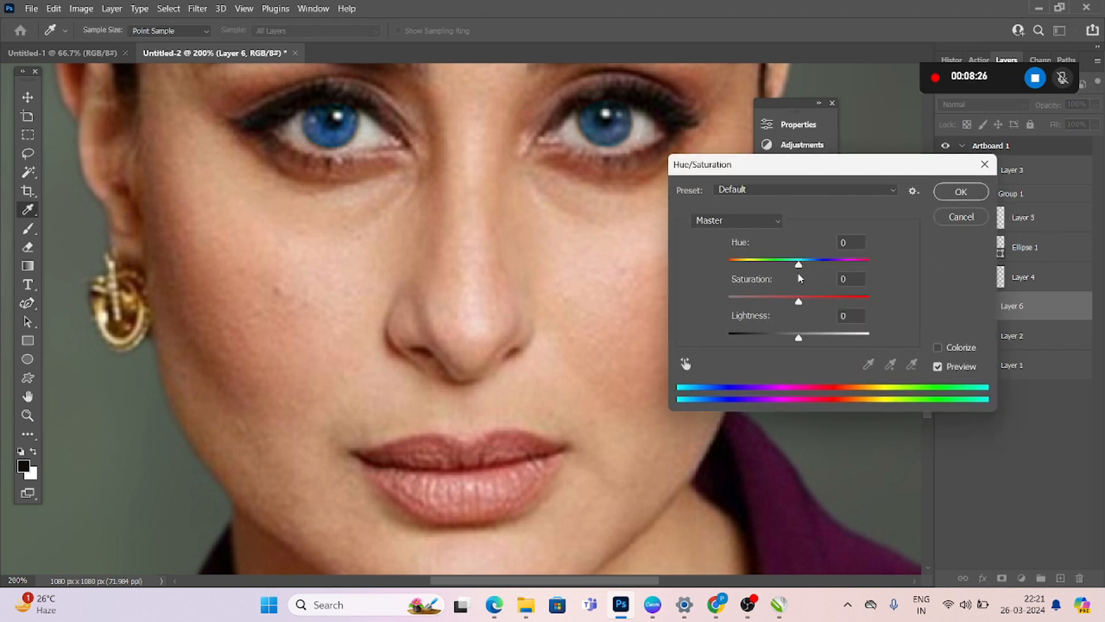
{"action": "mouse_move", "coordinate": [803, 262]}
{"action": "left_mouse_down"}
{"action": "mouse_move", "coordinate": [867, 266]}
{"action": "mouse_move", "coordinate": [798, 266]}
{"action": "mouse_move", "coordinate": [811, 272]}
{"action": "left_mouse_up"}
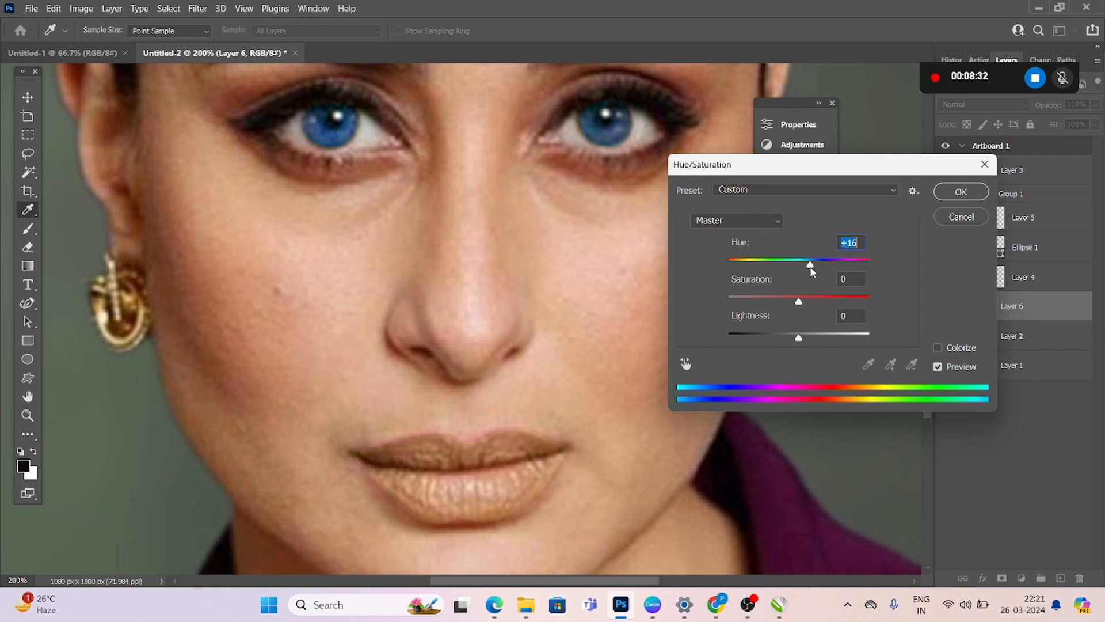
{"action": "left_click_drag", "start_coordinate": [799, 339], "coordinate": [793, 340]}
{"action": "mouse_move", "coordinate": [809, 267]}
{"action": "left_mouse_down"}
{"action": "mouse_move", "coordinate": [826, 264]}
{"action": "mouse_move", "coordinate": [797, 265]}
{"action": "left_mouse_up"}
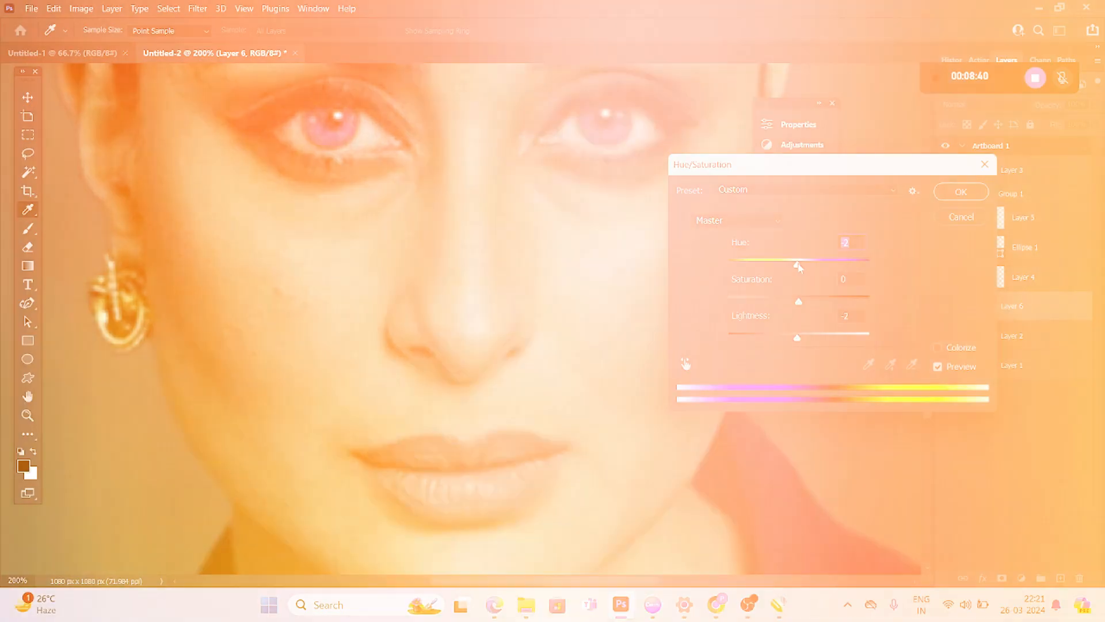